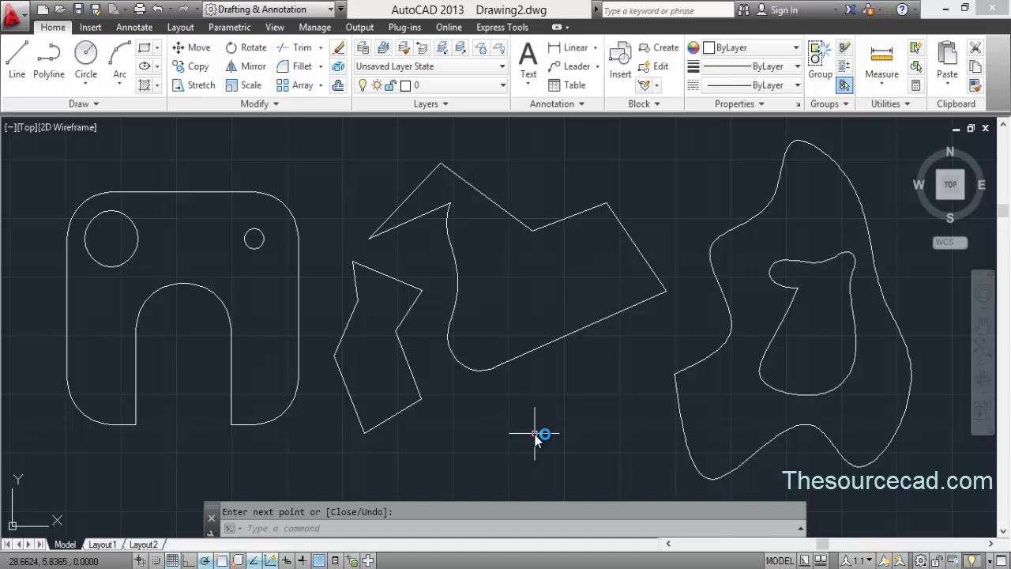
Fill the plate's interior with ANSI31 hatch, leaving both circular holes clear
click(882, 93)
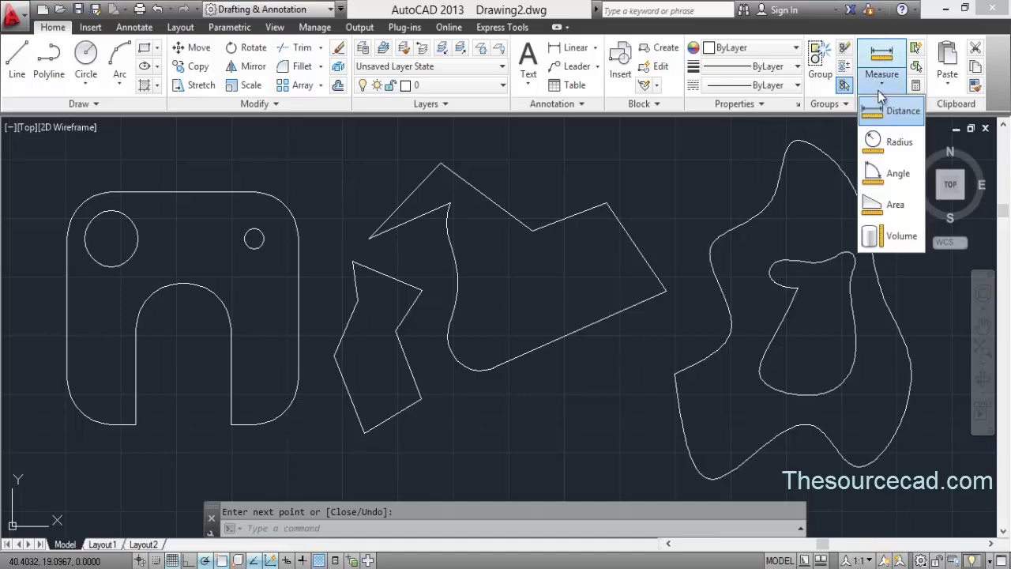
click(893, 206)
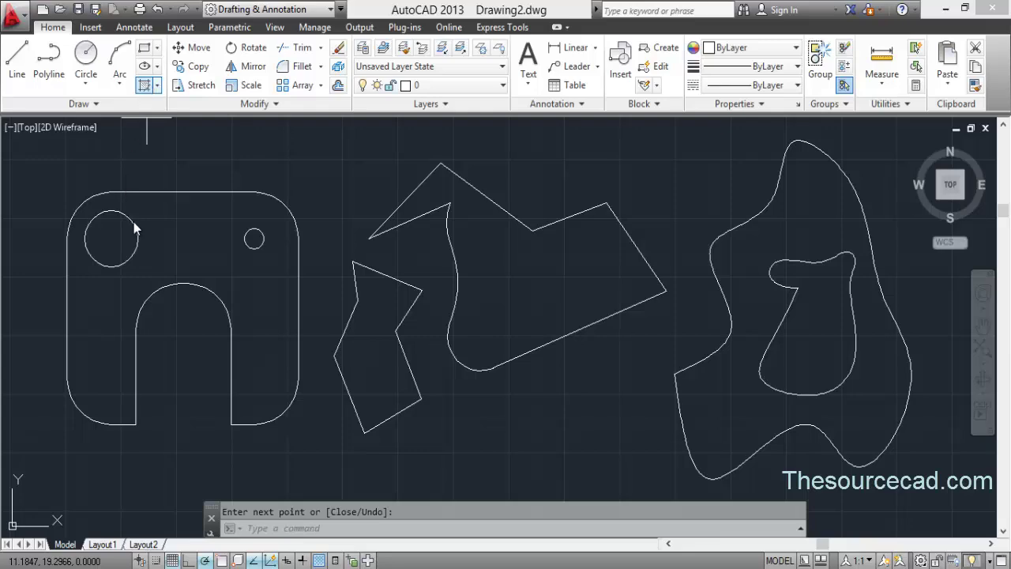
click(183, 229)
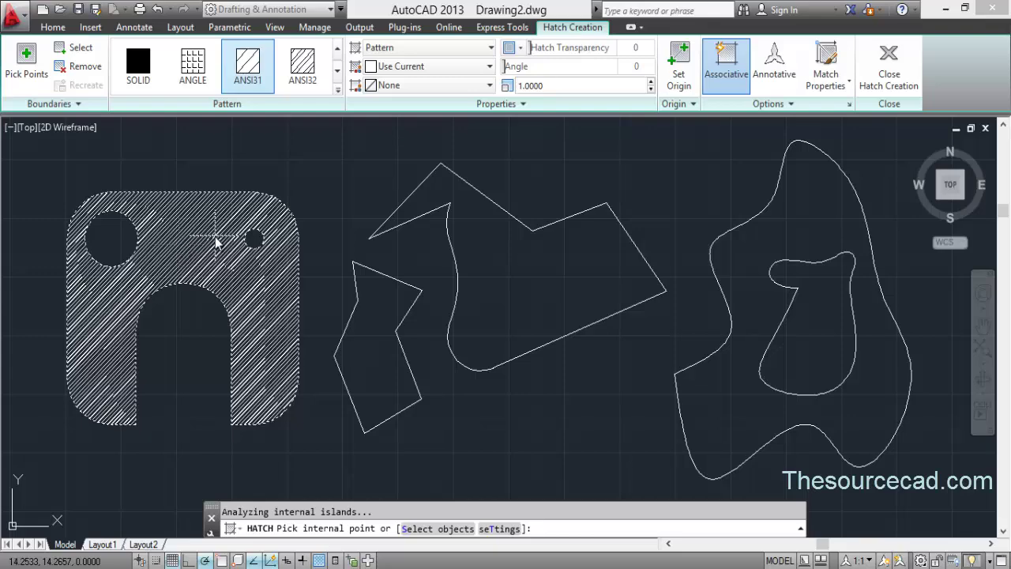
click(913, 75)
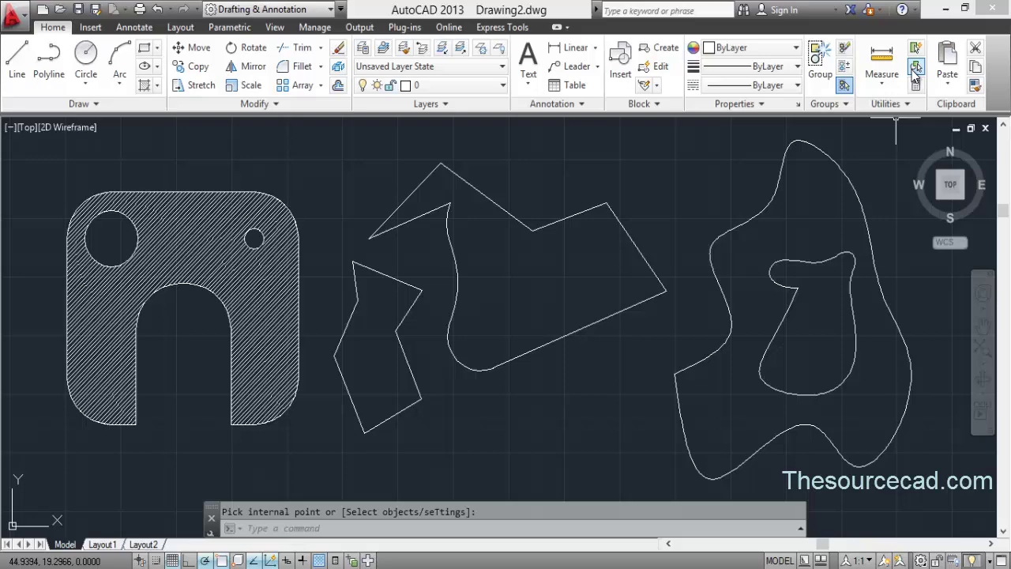
Read the plate hatch's area, 70.8902, in Properties, then delete the hatch
click(200, 243)
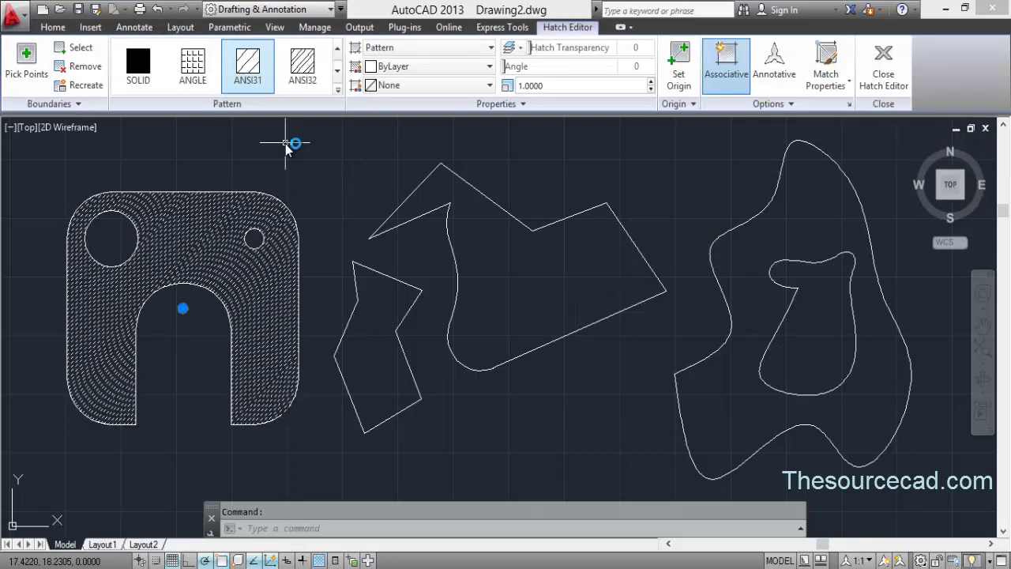
right_click(300, 164)
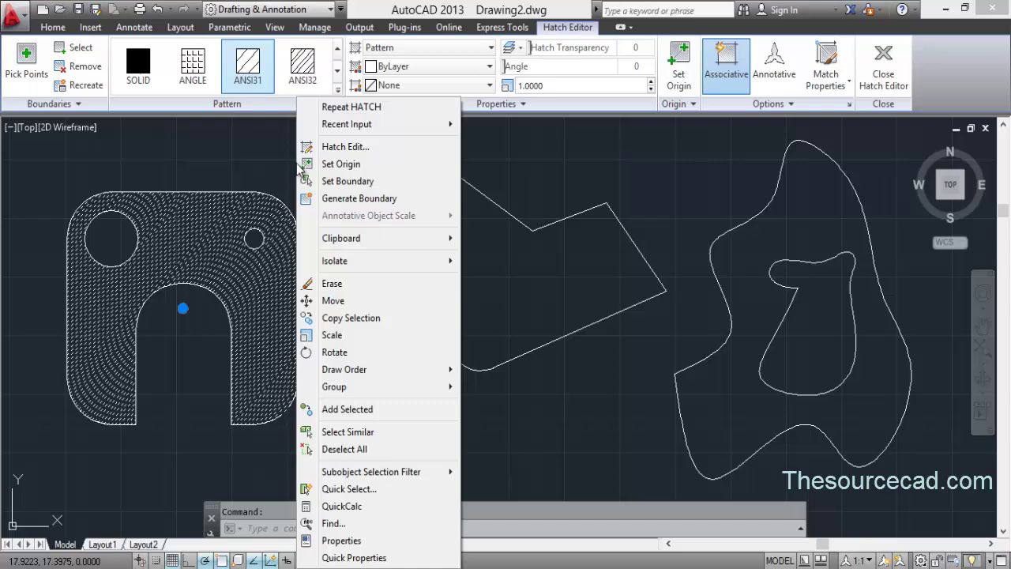
click(332, 540)
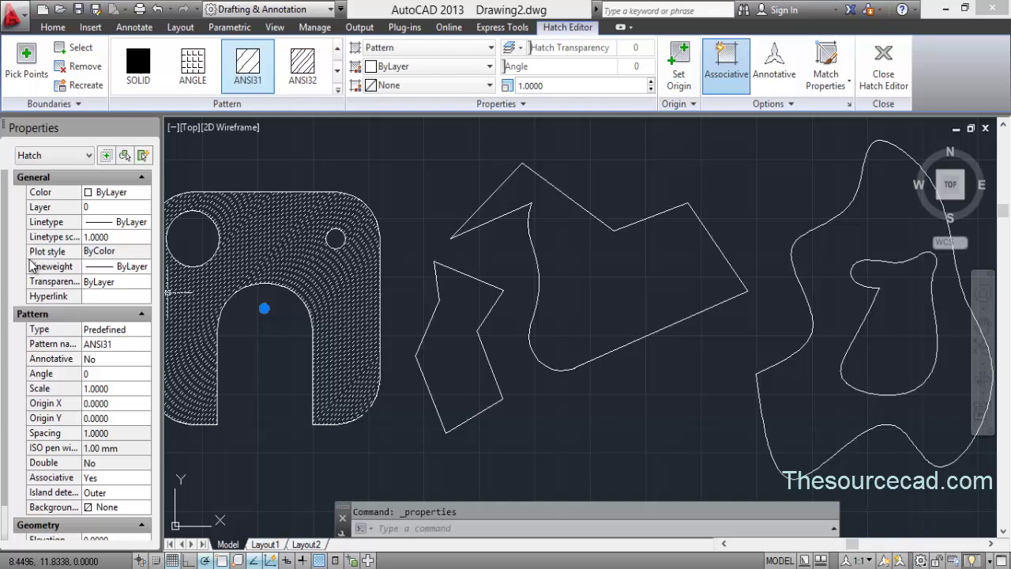
scroll(12, 268, down, 3)
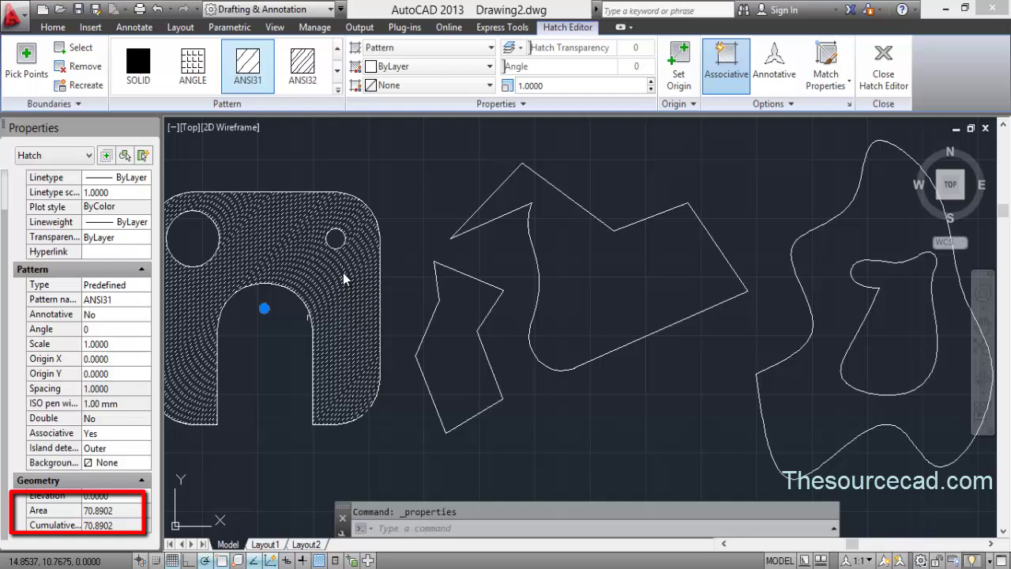
middle_drag(255, 346, 294, 345)
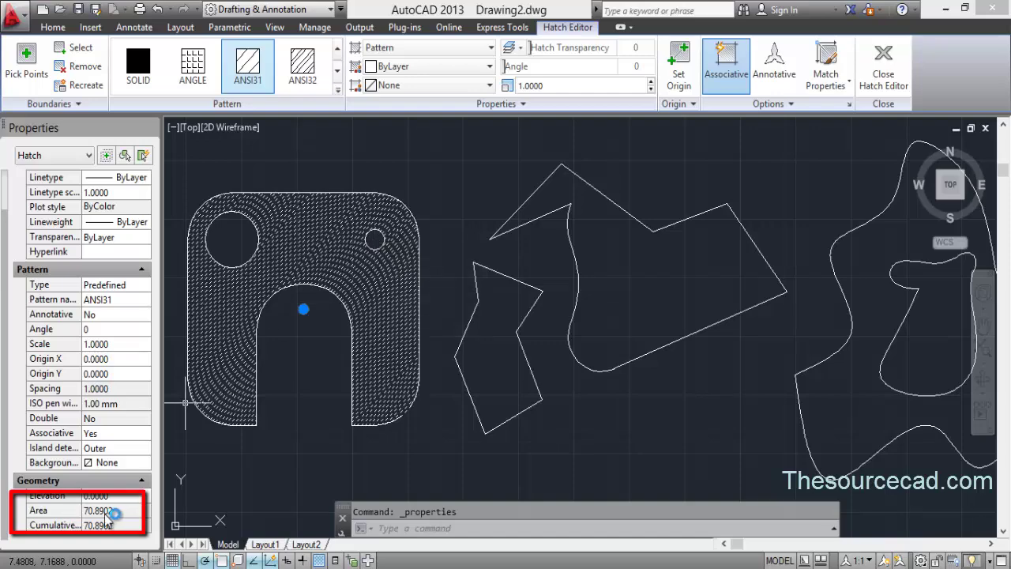
key(Delete)
Place Multiline Text '70.89' above the plate at 0.5 text height
click(134, 27)
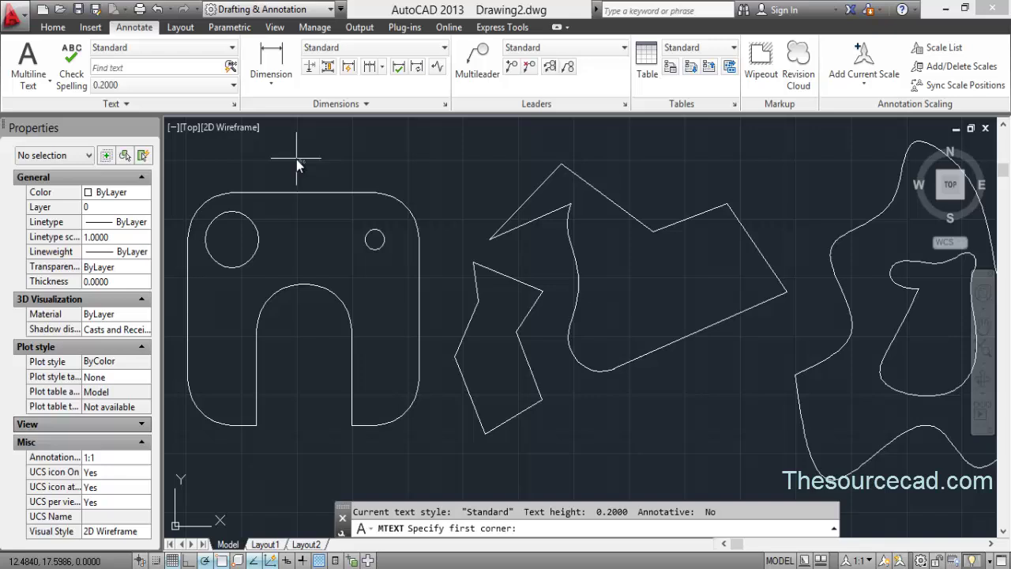
click(395, 147)
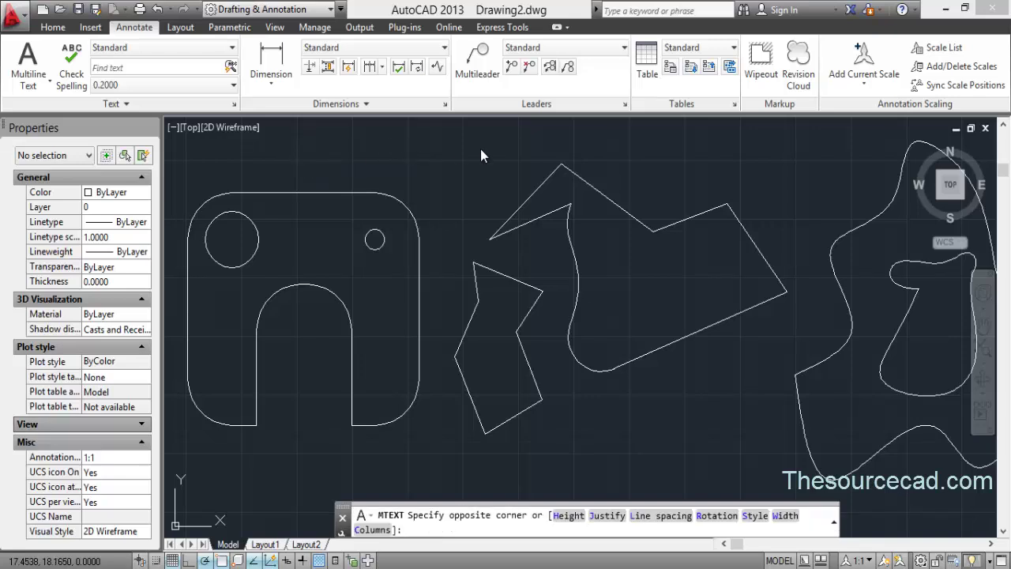
click(480, 148)
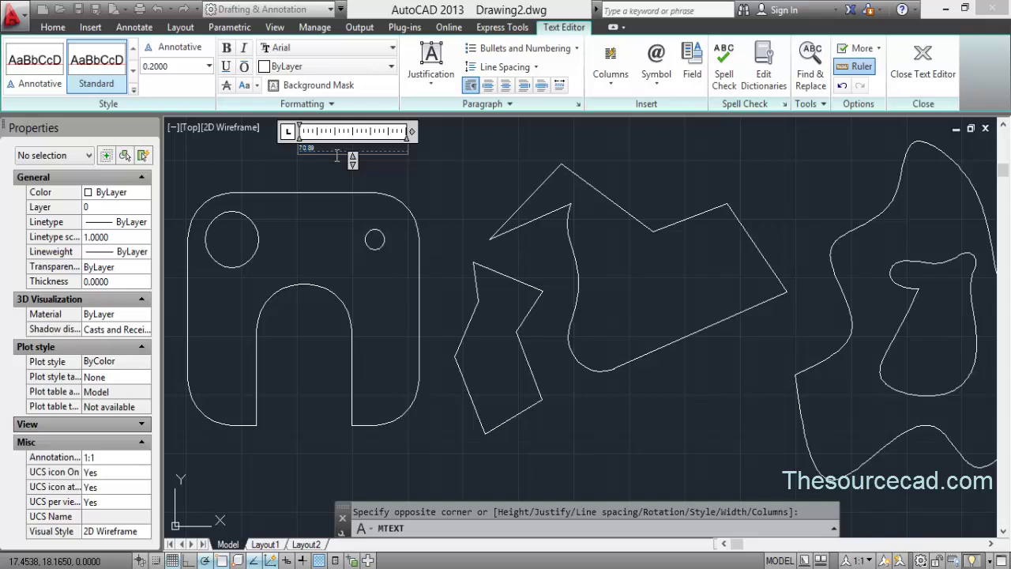
click(186, 65)
text(0.5)
key(Return)
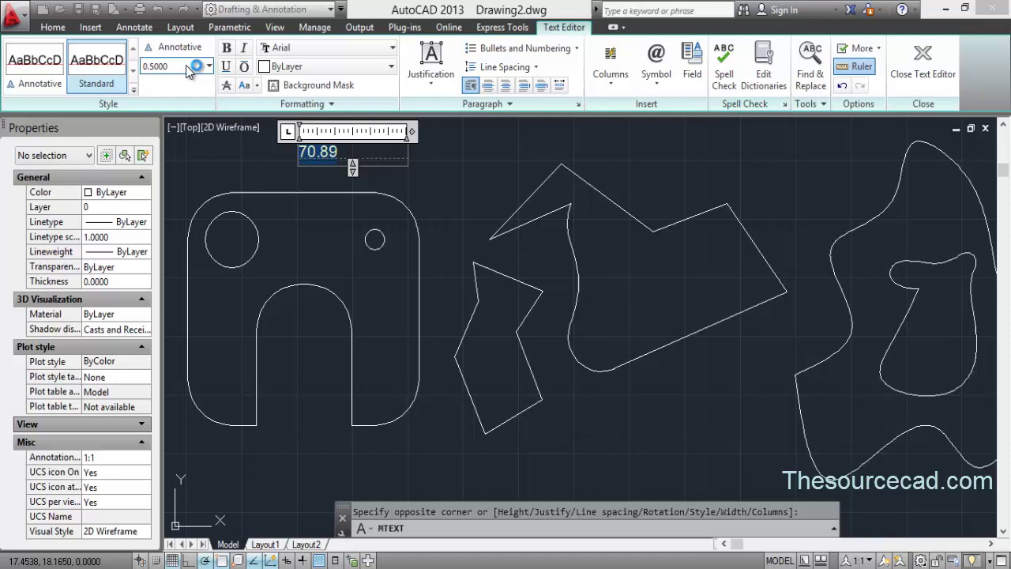
click(508, 162)
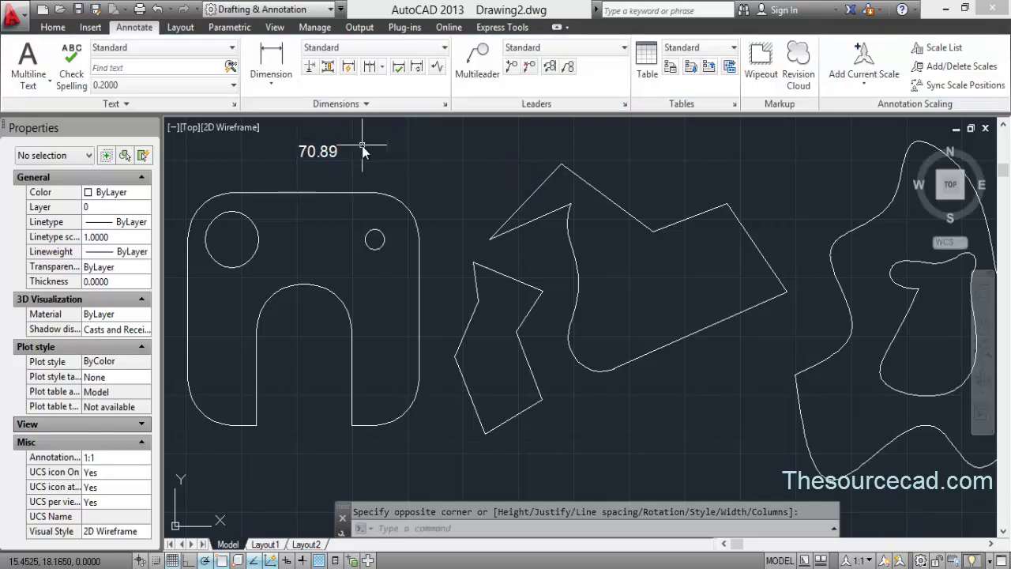
key(Escape)
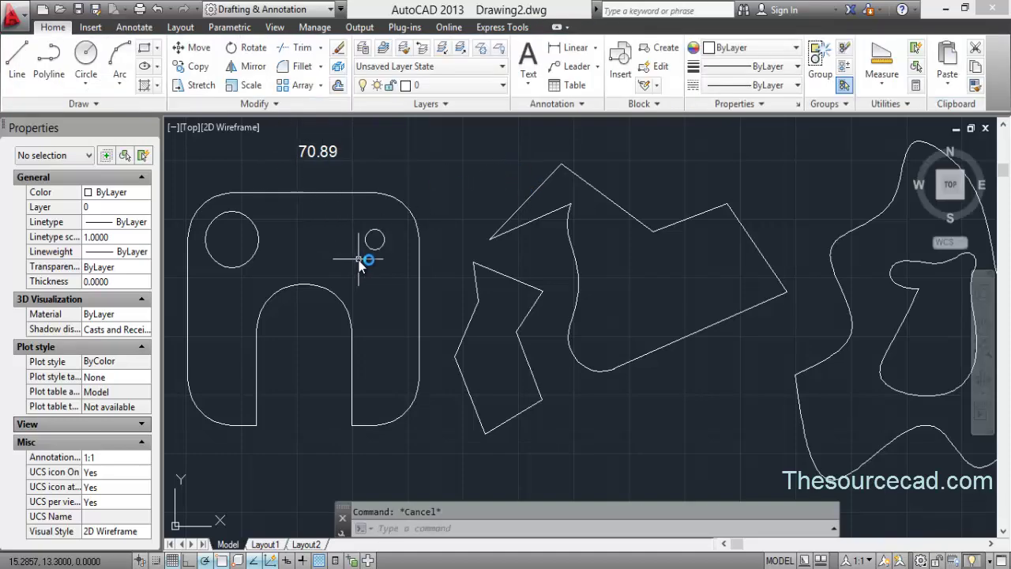
Measure the plate's outer outline by Object: area 75.9892, perimeter 47.6473
click(882, 79)
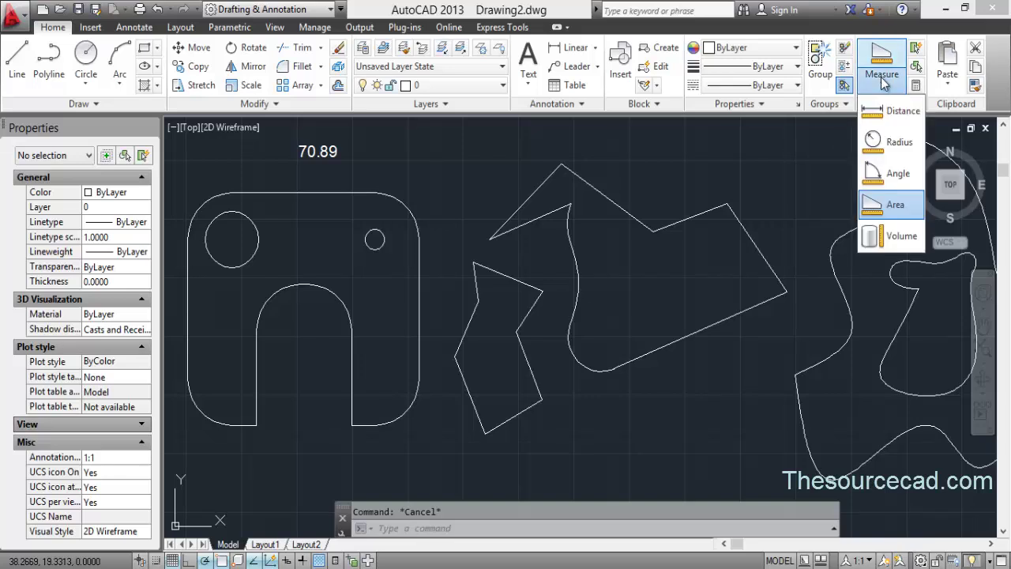
click(887, 205)
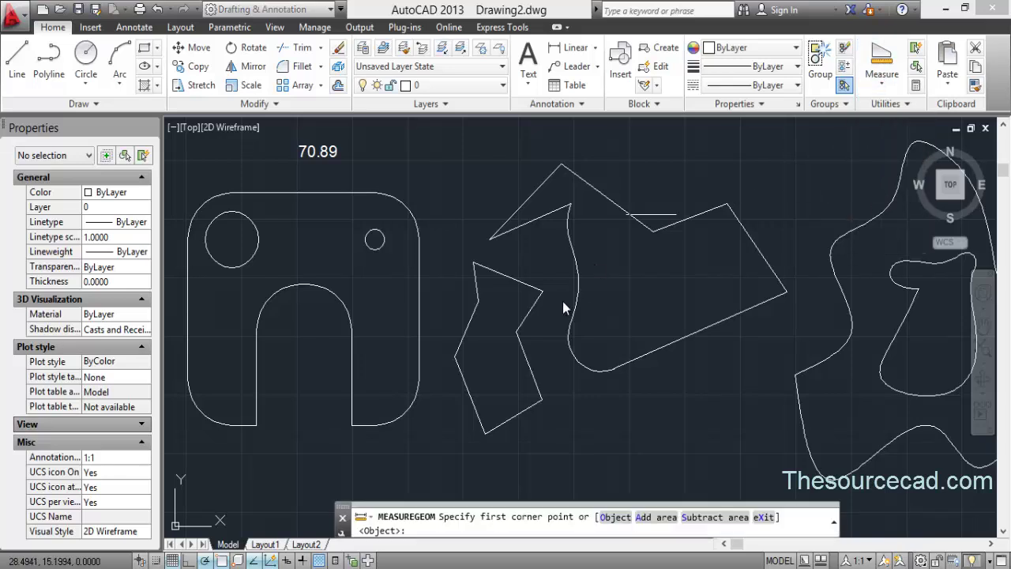
click(615, 516)
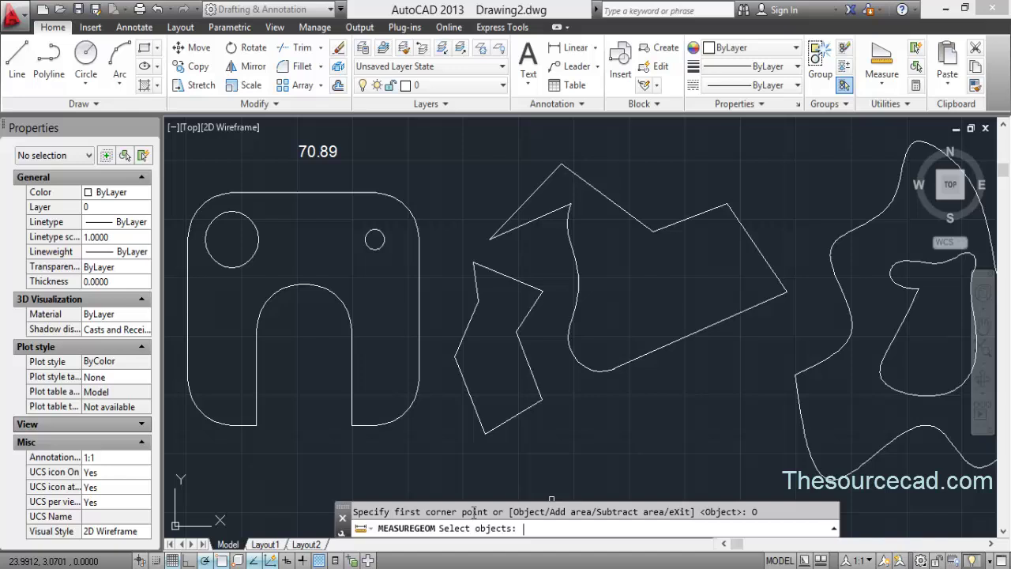
click(352, 328)
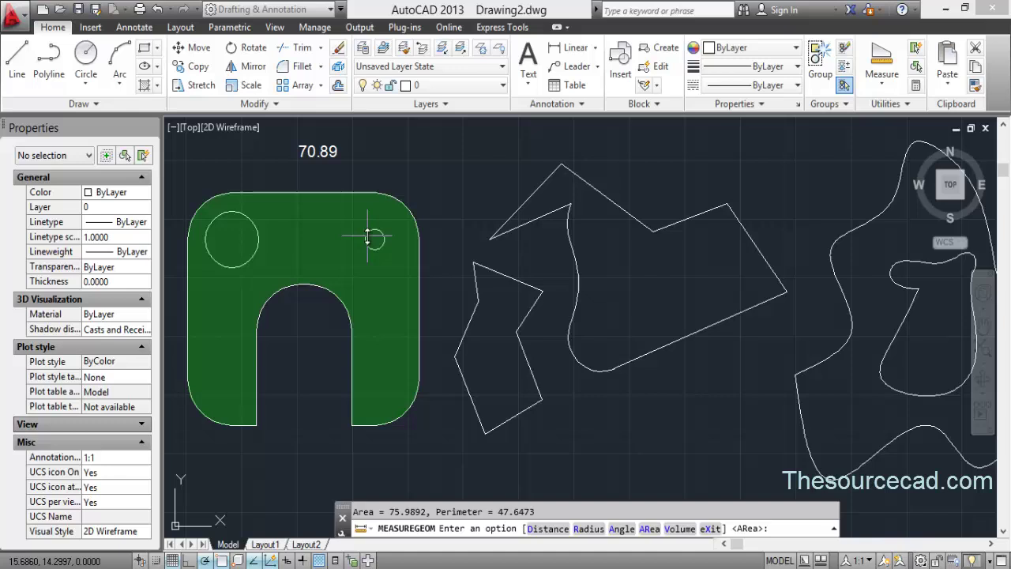
click(649, 528)
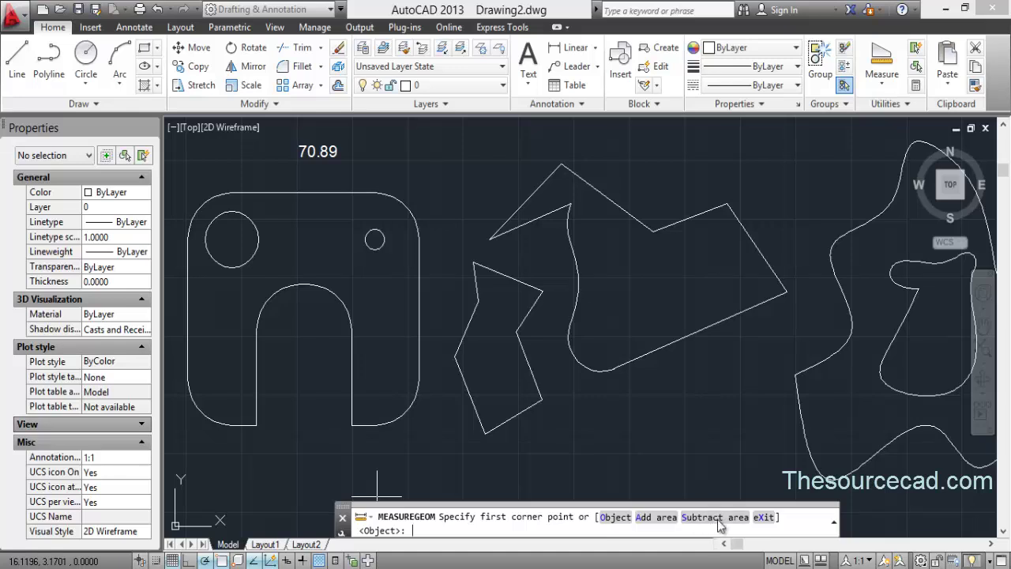
Subtract the large and small holes' areas in the area measurement
click(718, 517)
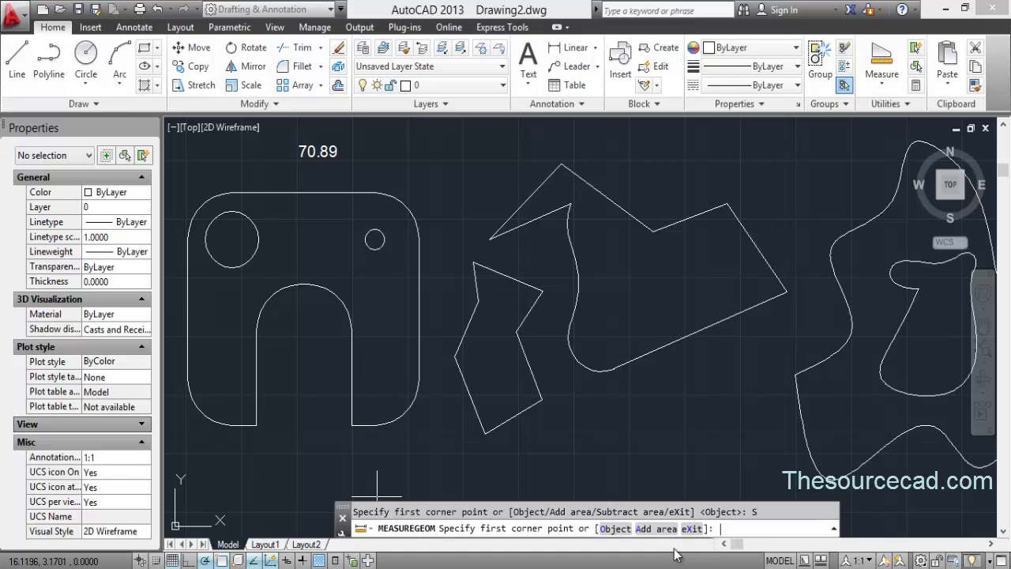
click(606, 531)
click(260, 243)
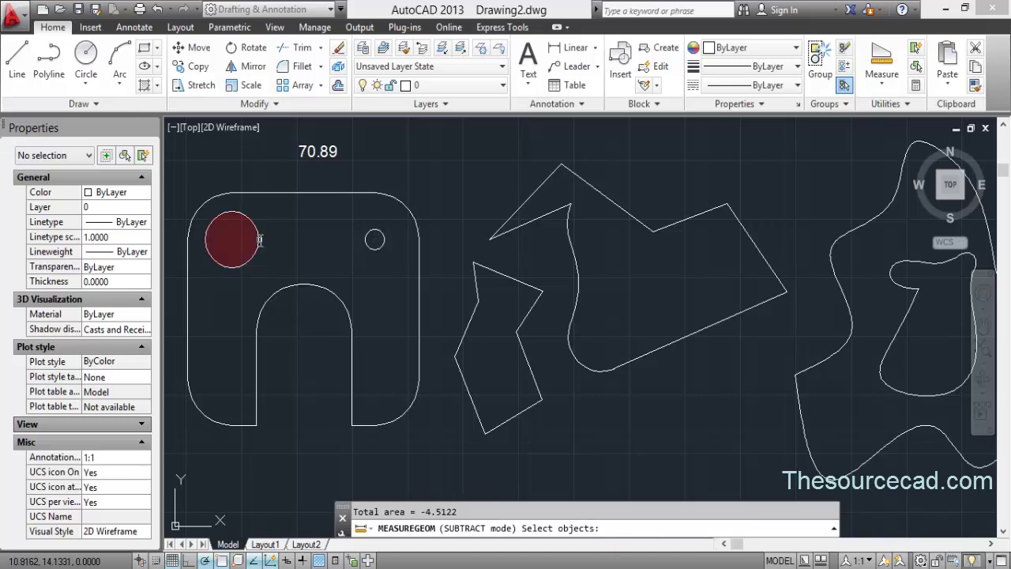
click(371, 247)
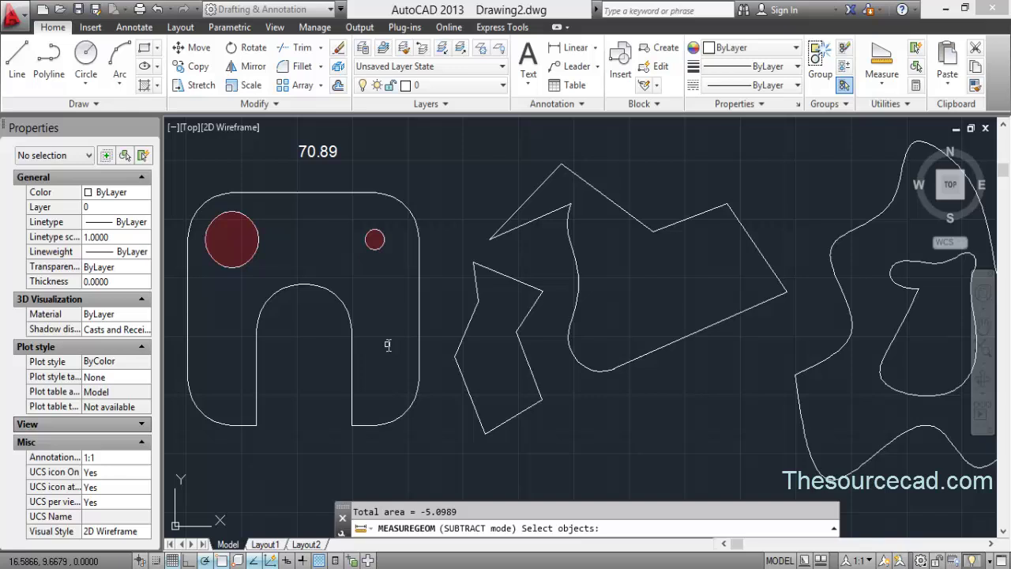
key(Return)
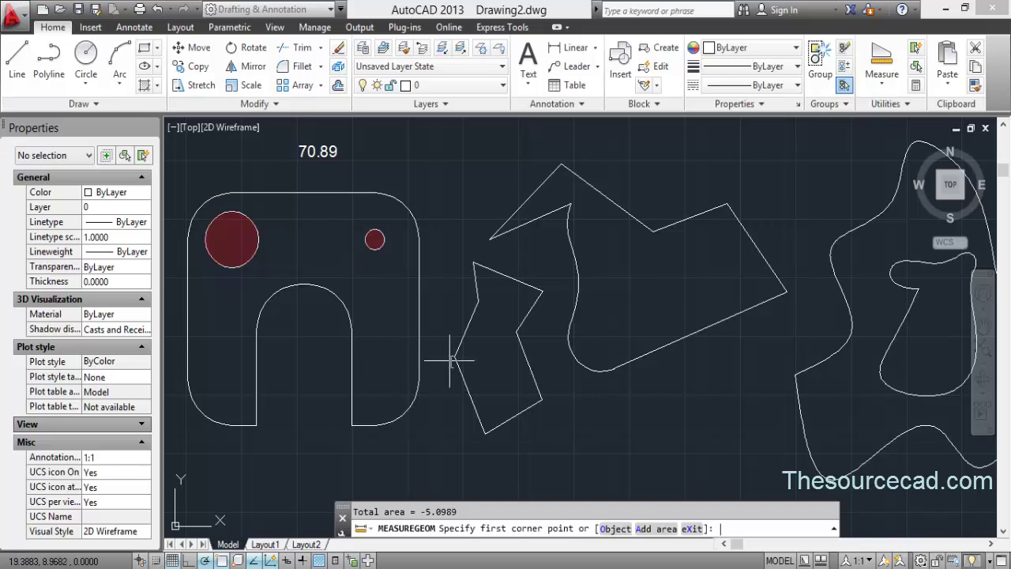
Add the plate outline for a 70.8902 total and place 70.89 above the plate
click(655, 529)
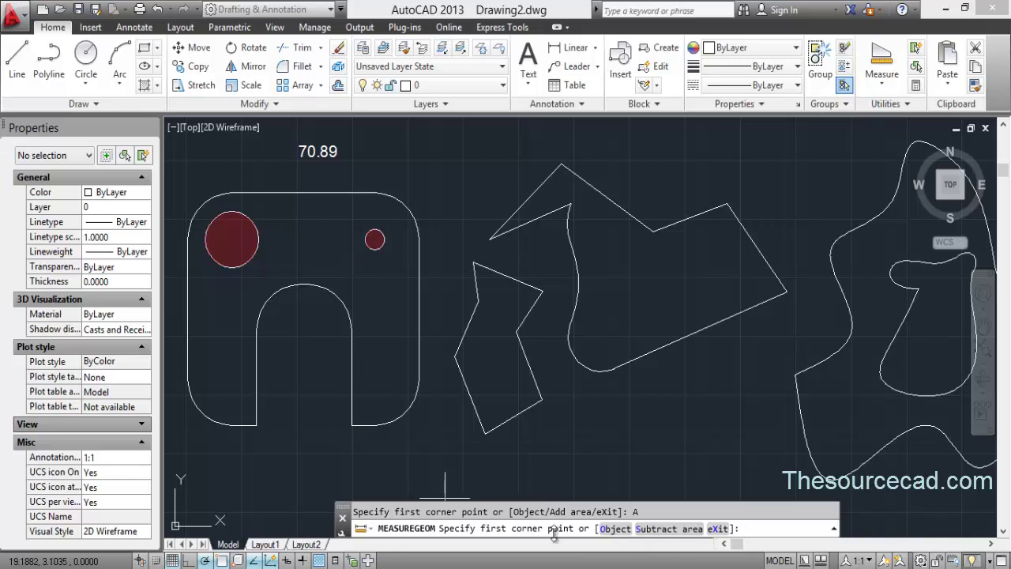
click(605, 534)
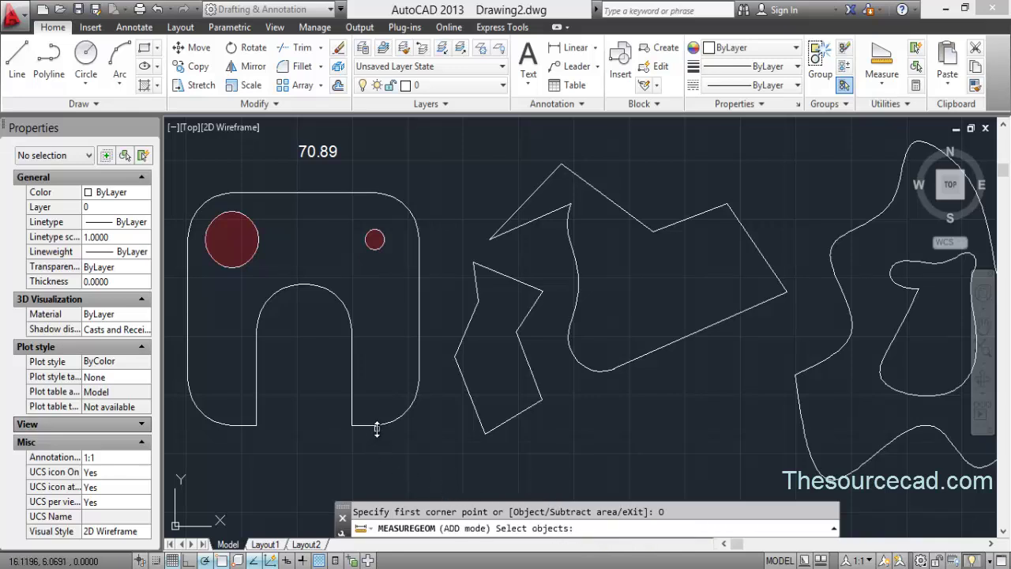
click(382, 419)
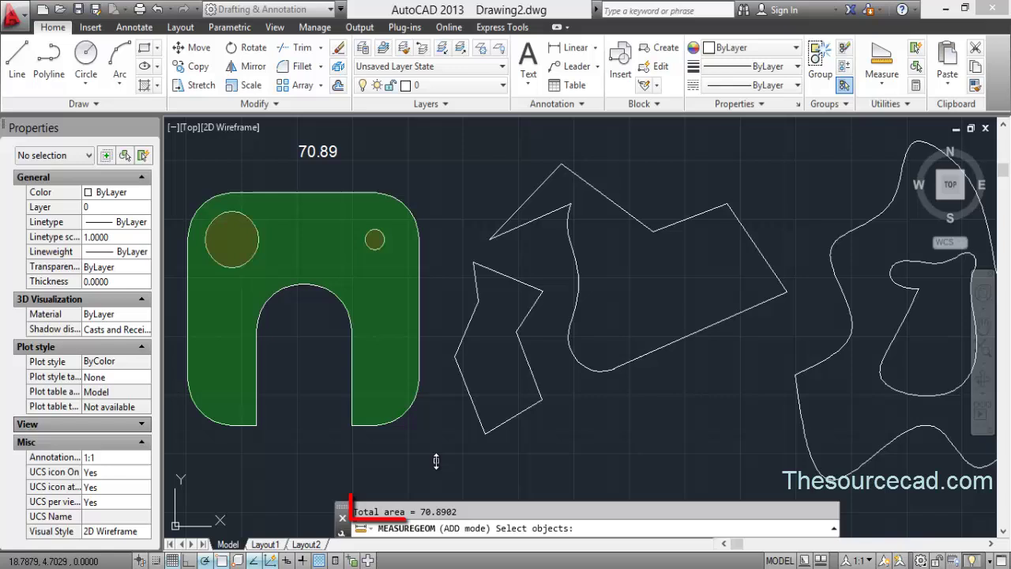
drag(422, 512, 469, 513)
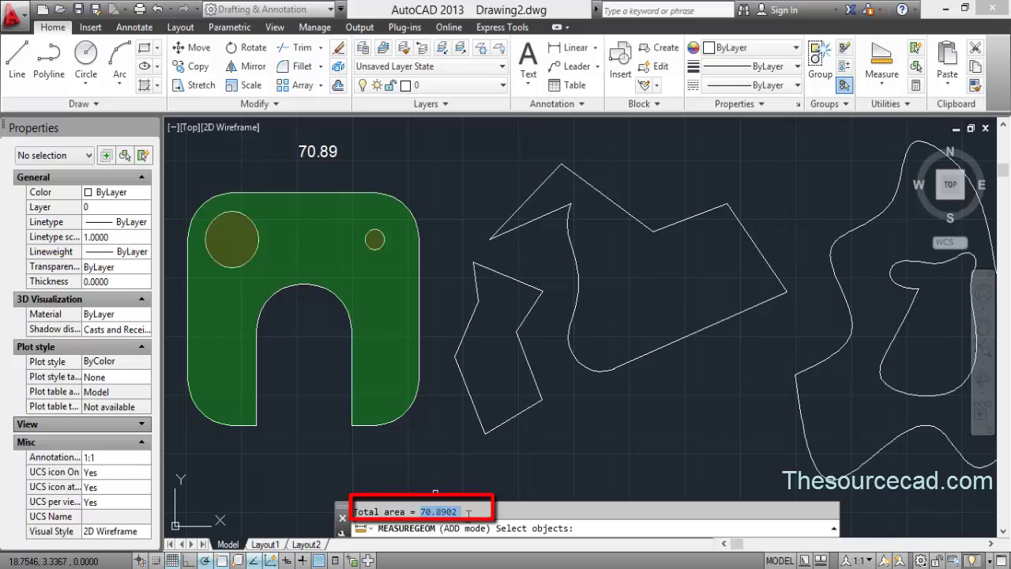
key(ctrl+c)
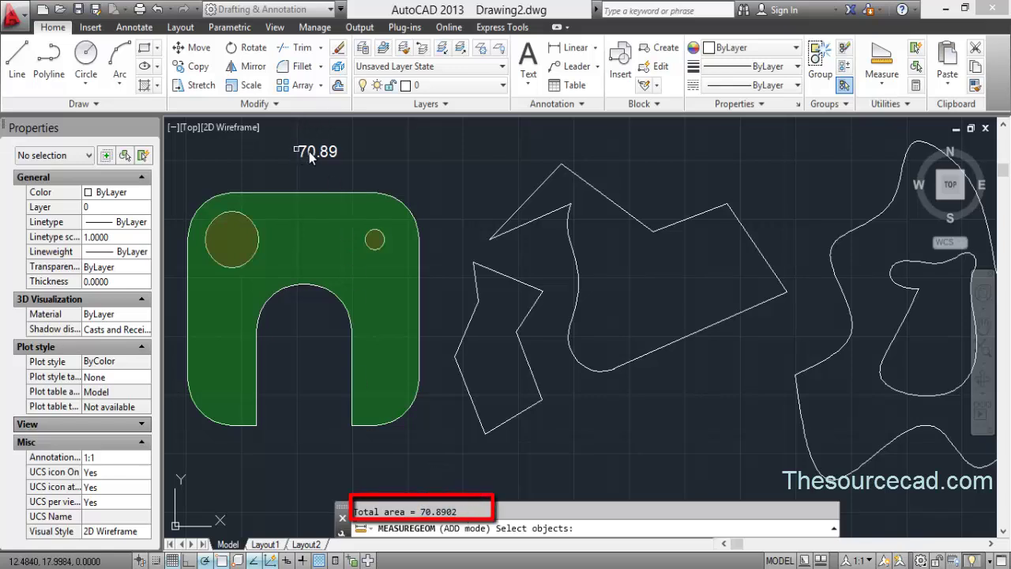
click(309, 151)
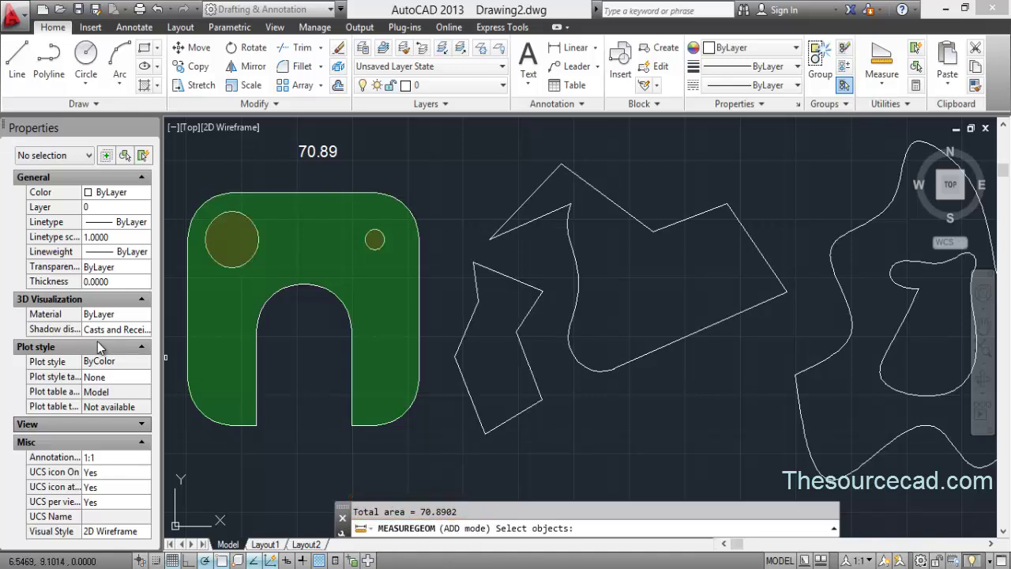
key(Escape)
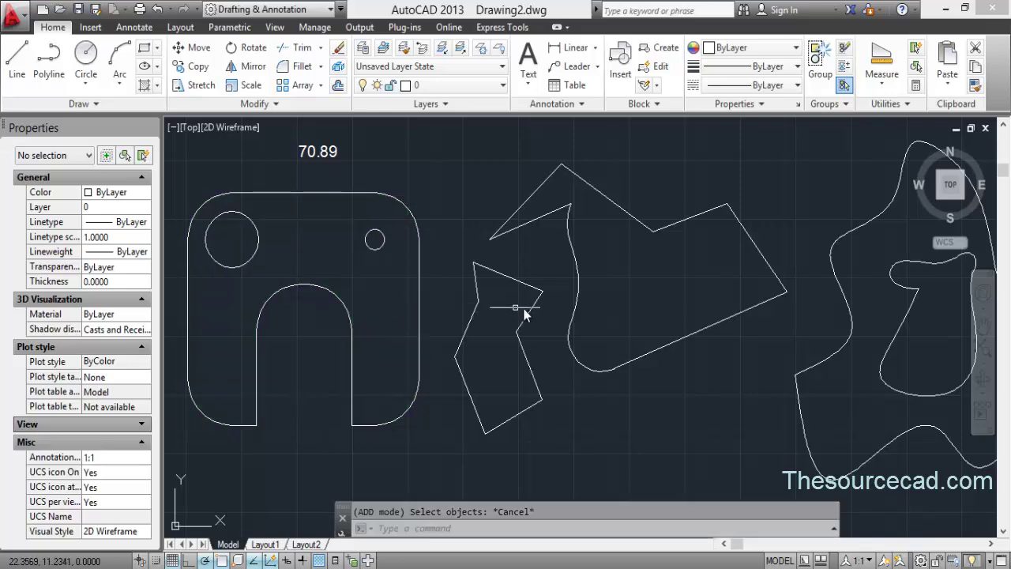
Hatch the small left polygon and the large middle polygon with ANSI31
mouse_move(619, 296)
middle_down()
mouse_move(534, 295)
mouse_move(414, 316)
middle_up()
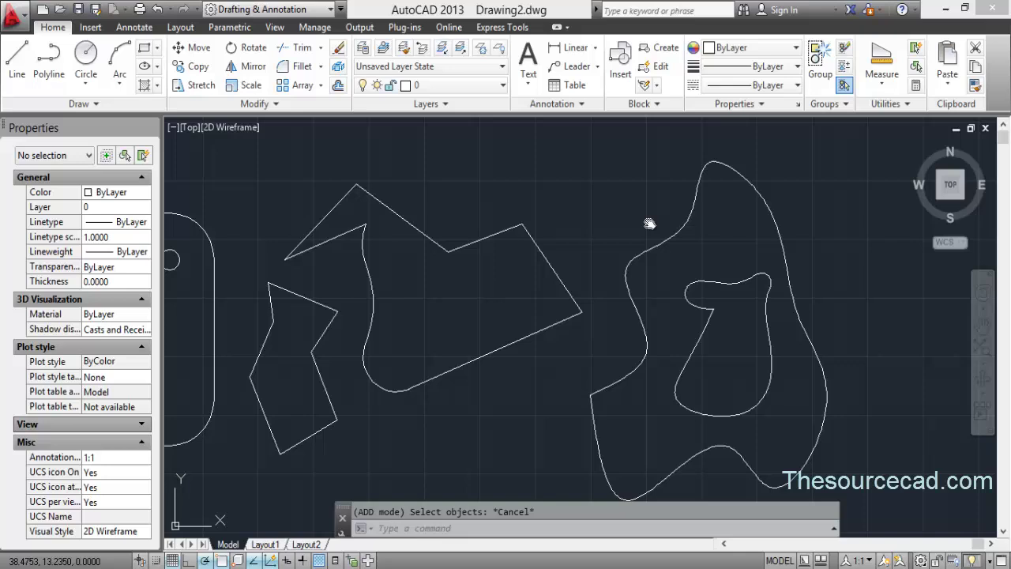
middle_drag(497, 434, 501, 401)
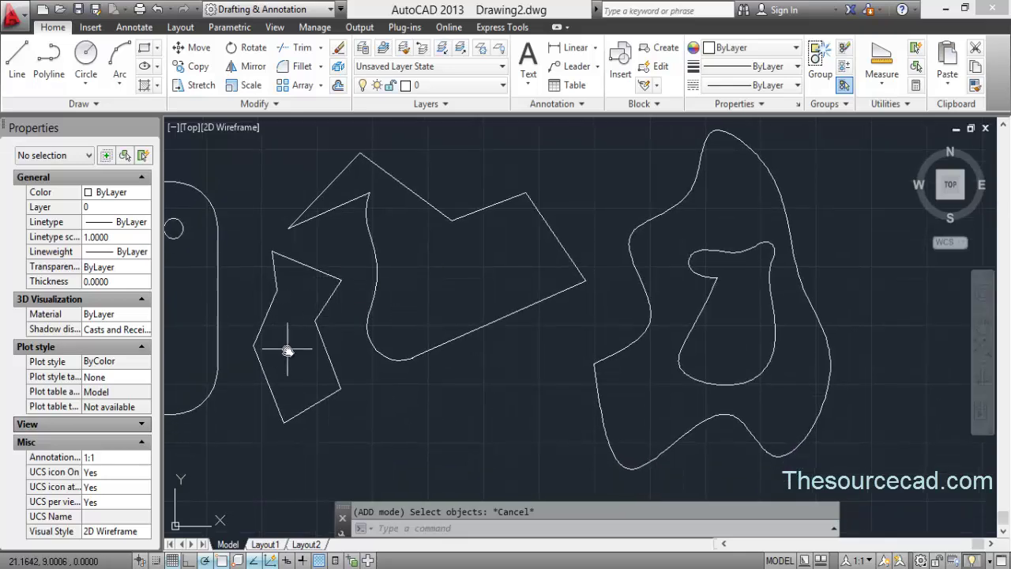
click(144, 84)
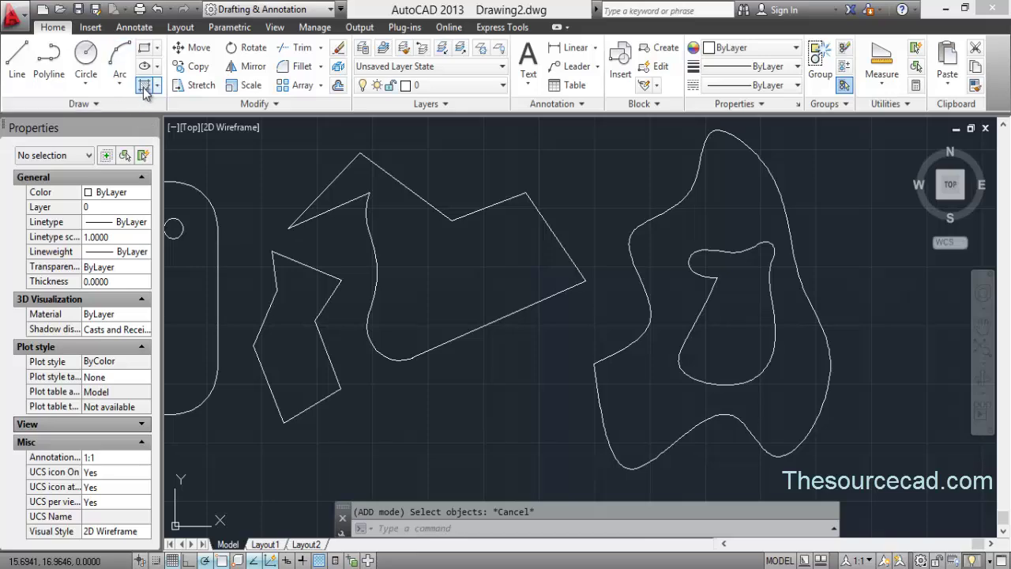
click(292, 310)
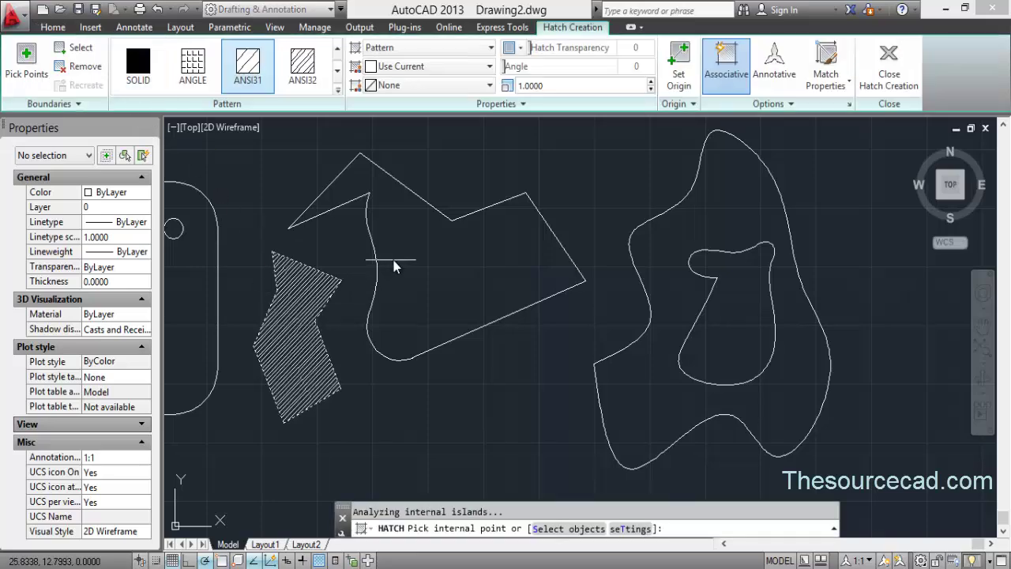
click(415, 268)
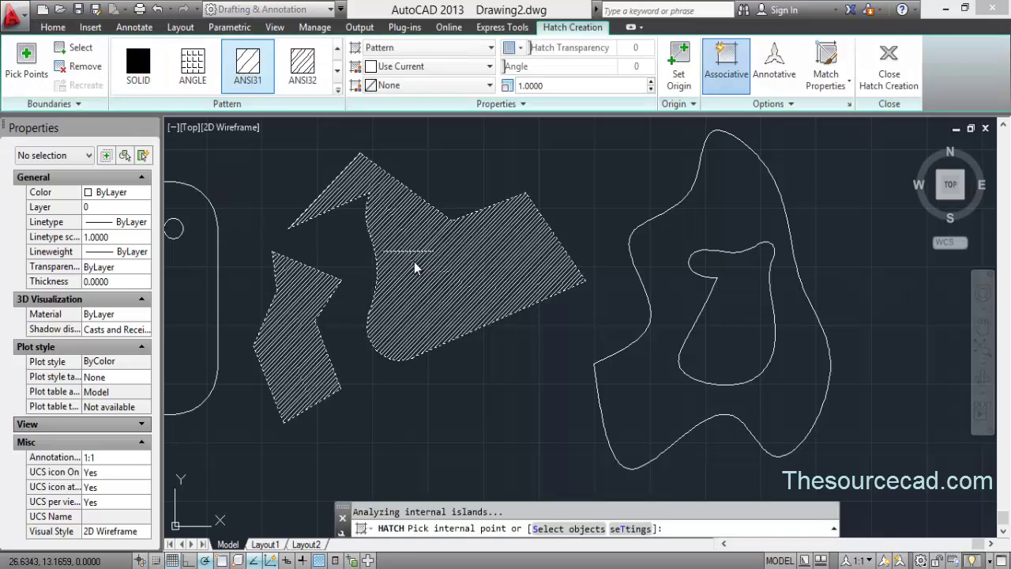
click(863, 85)
Read the polygon hatch's area, 69.5490, in Properties
click(488, 259)
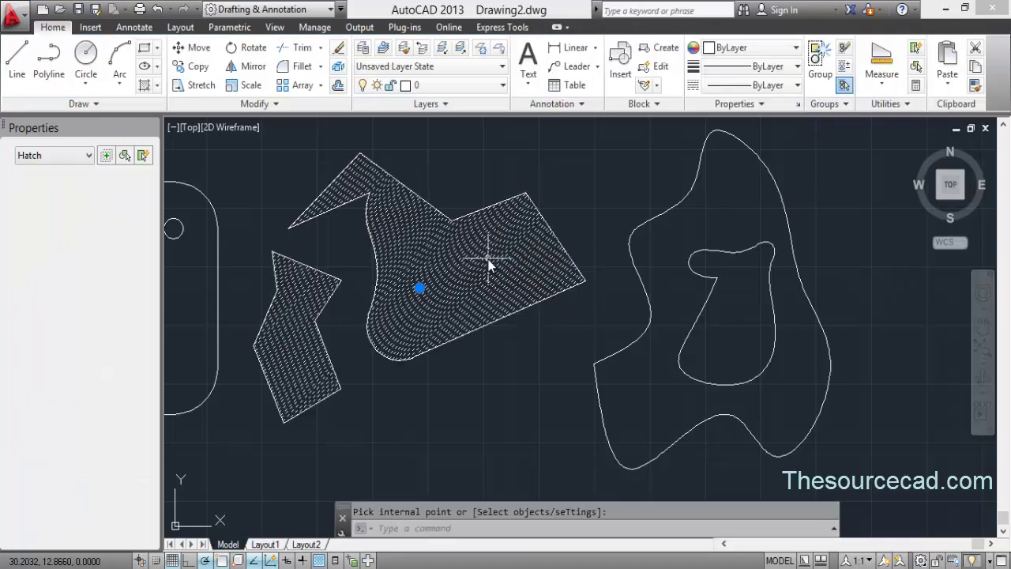
scroll(7, 363, down, 3)
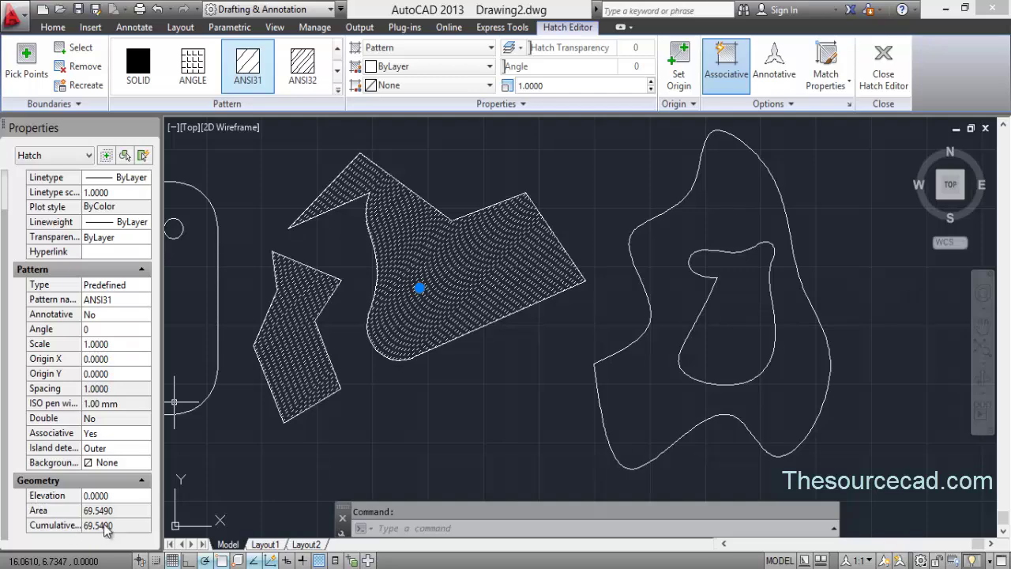
key(Escape)
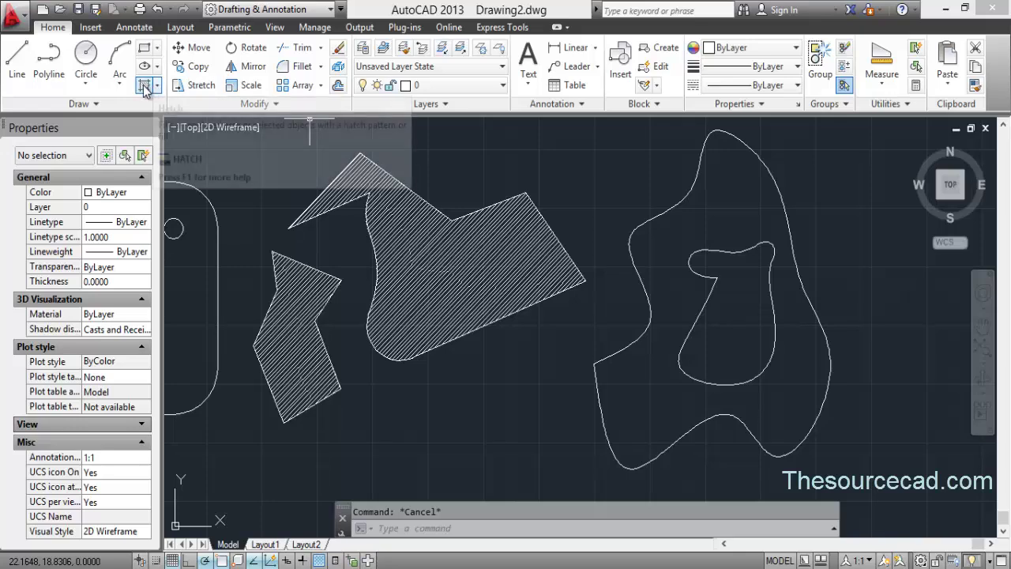
Preview an ANSI31 hatch inside the spline shape via H and show extra hatch options
text(h)
key(Return)
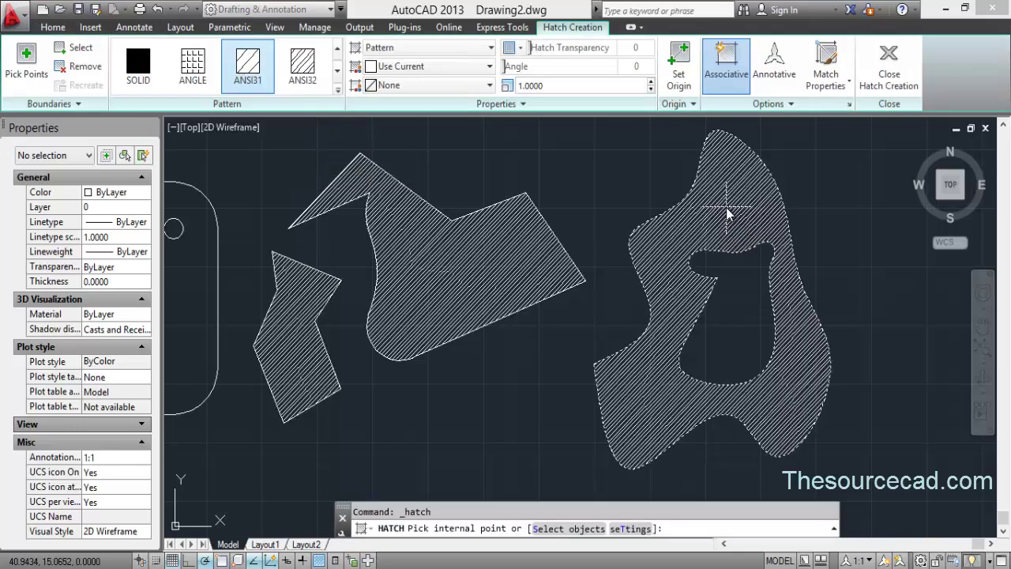
click(722, 208)
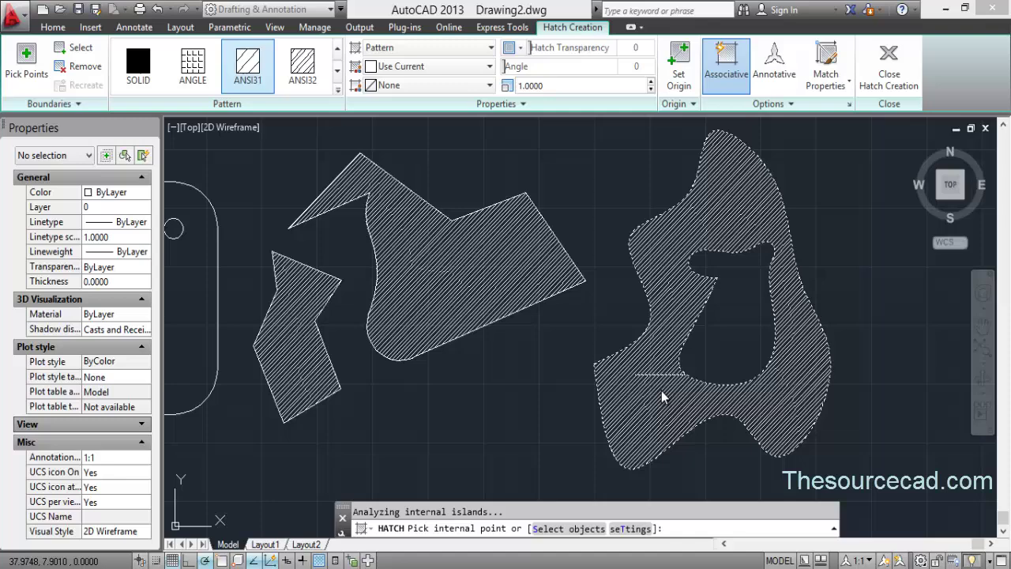
click(792, 104)
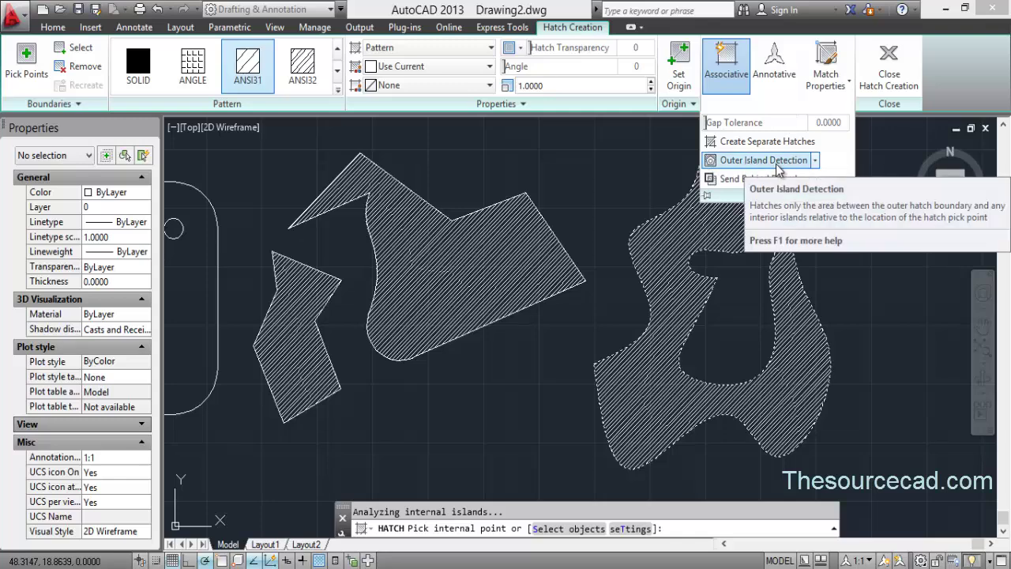
Switch island detection to Ignore, filling the inner loop, then back to Normal
click(815, 160)
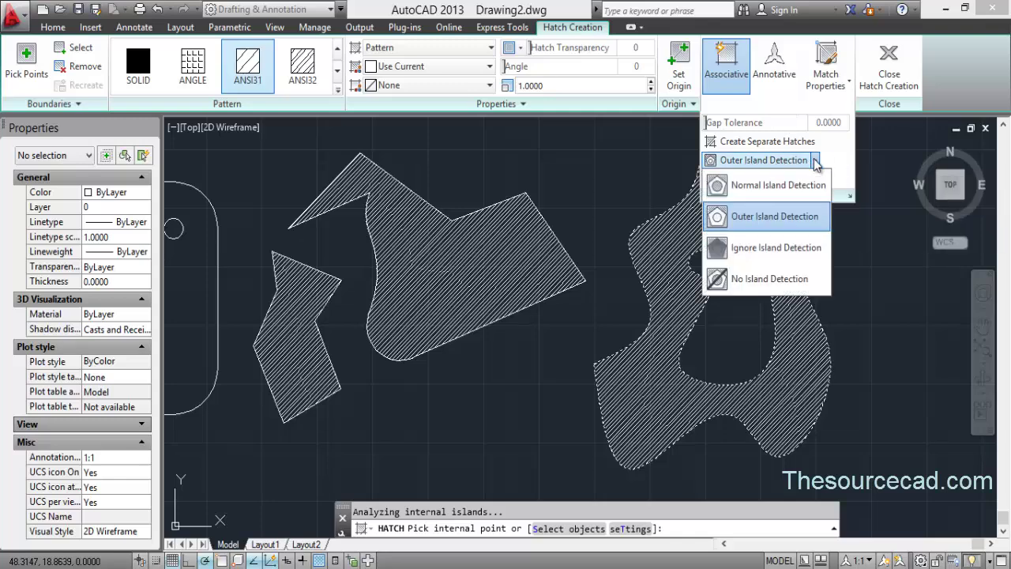
click(778, 250)
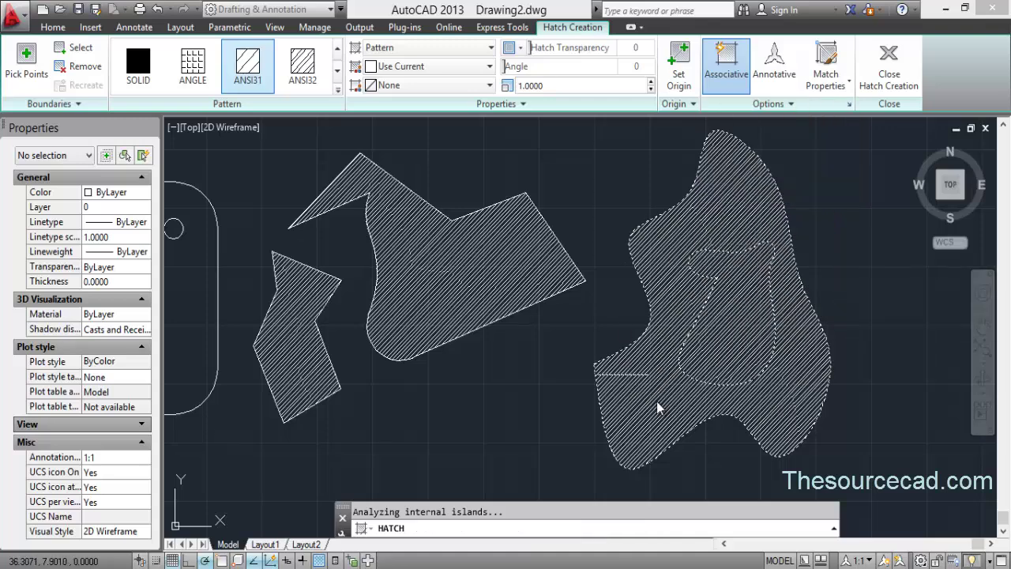
click(767, 104)
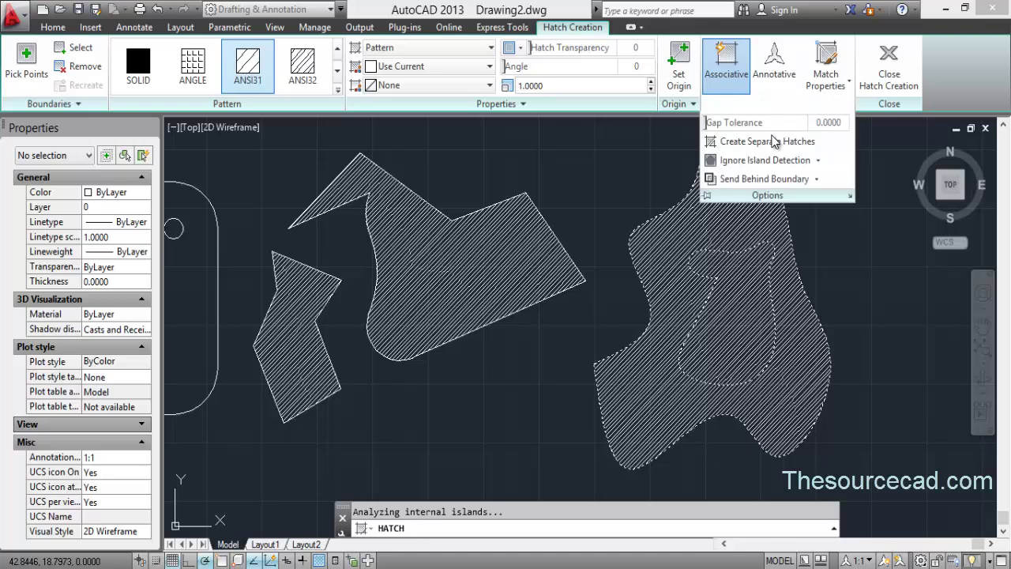
click(818, 160)
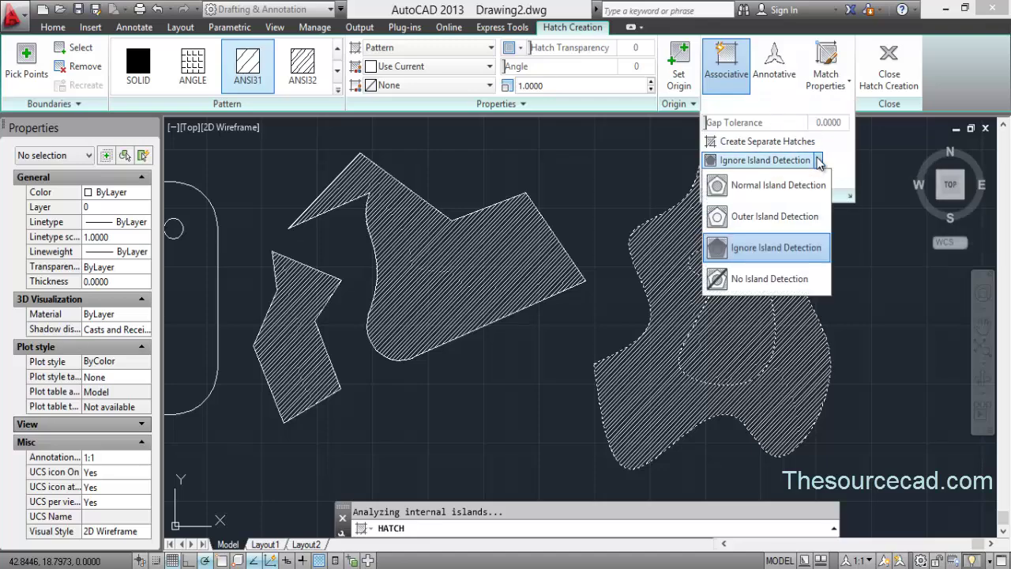
click(780, 186)
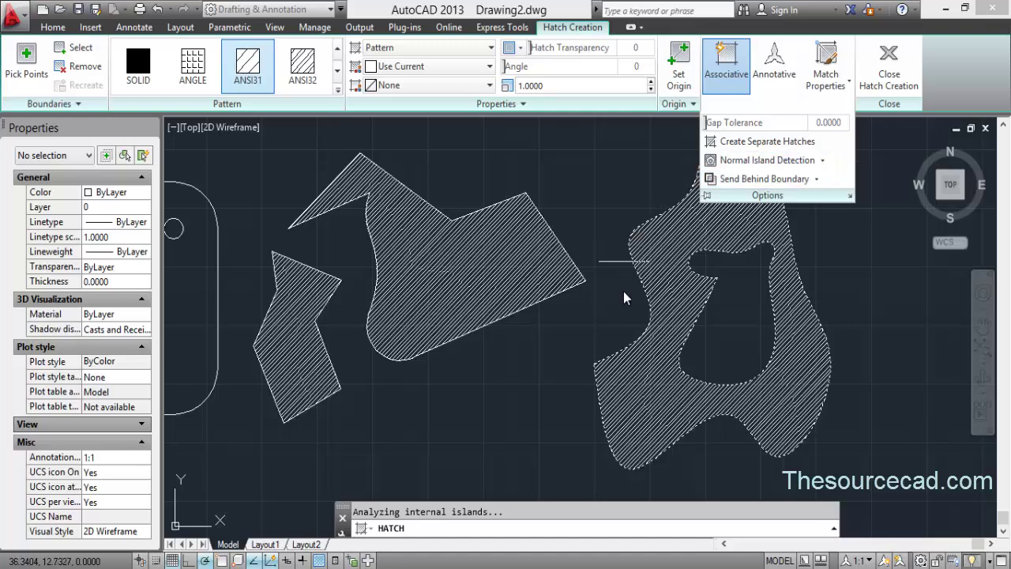
Finish the spline hatch, read its 74.0611 area, and zoom out to show all shapes
click(908, 63)
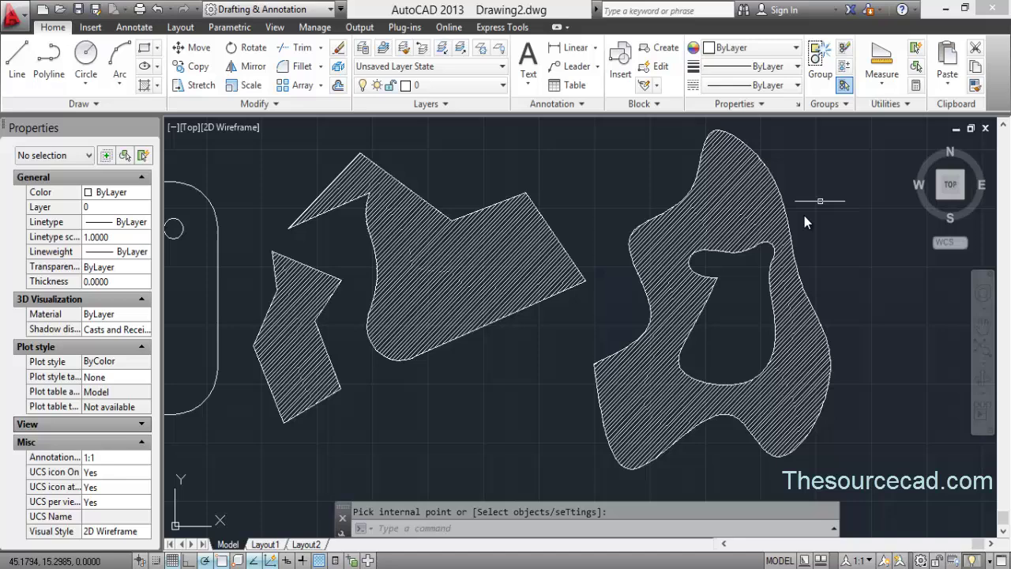
click(730, 217)
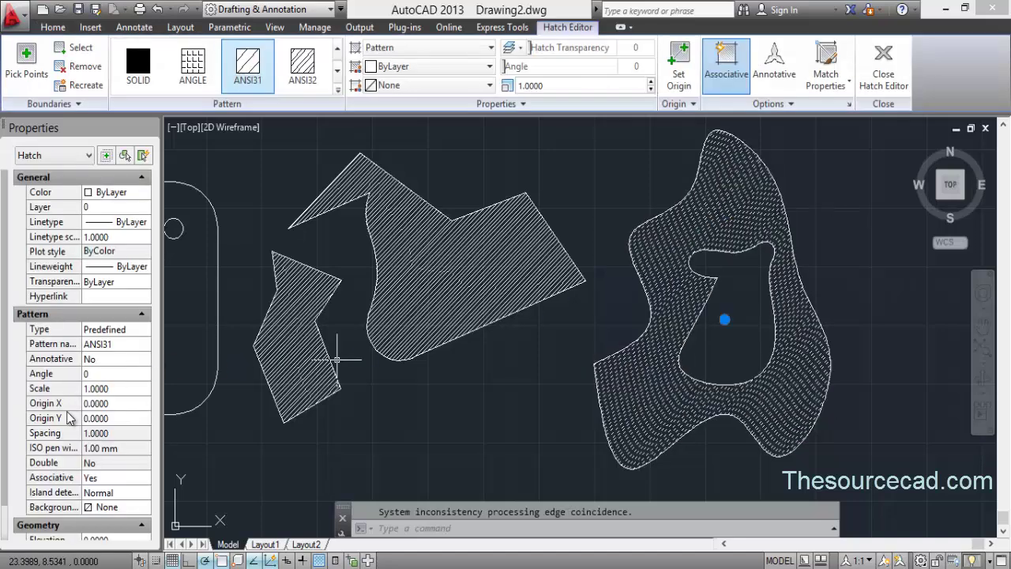
scroll(4, 503, down, 1)
scroll(4, 503, down, 2)
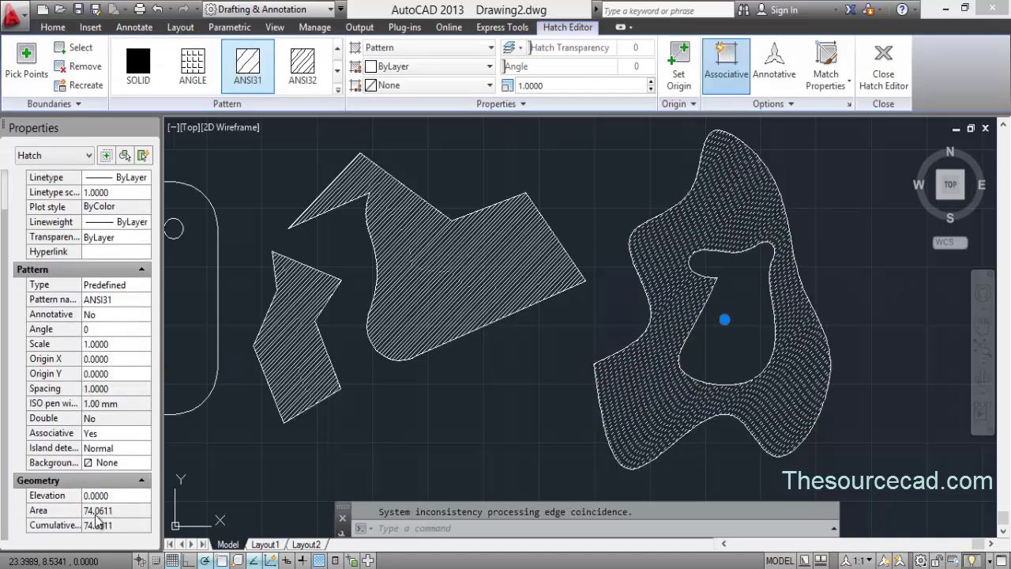
key(Escape)
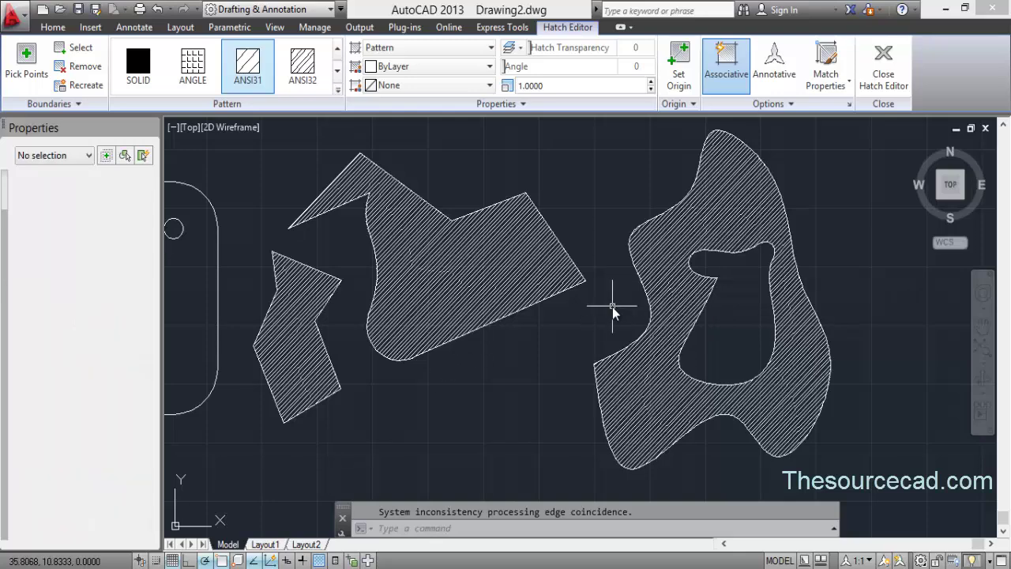
scroll(492, 355, down, 2)
middle_drag(500, 343, 582, 354)
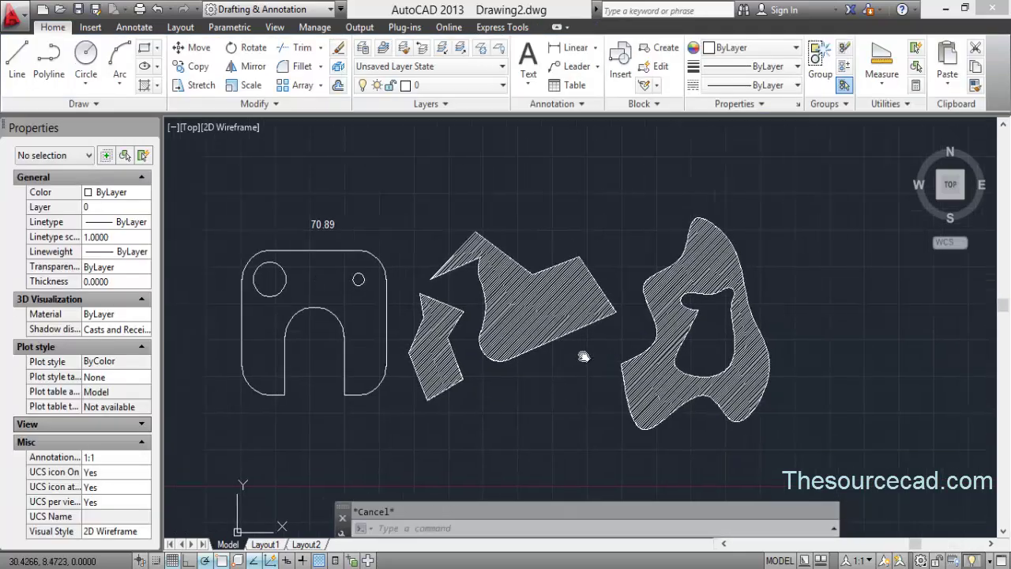